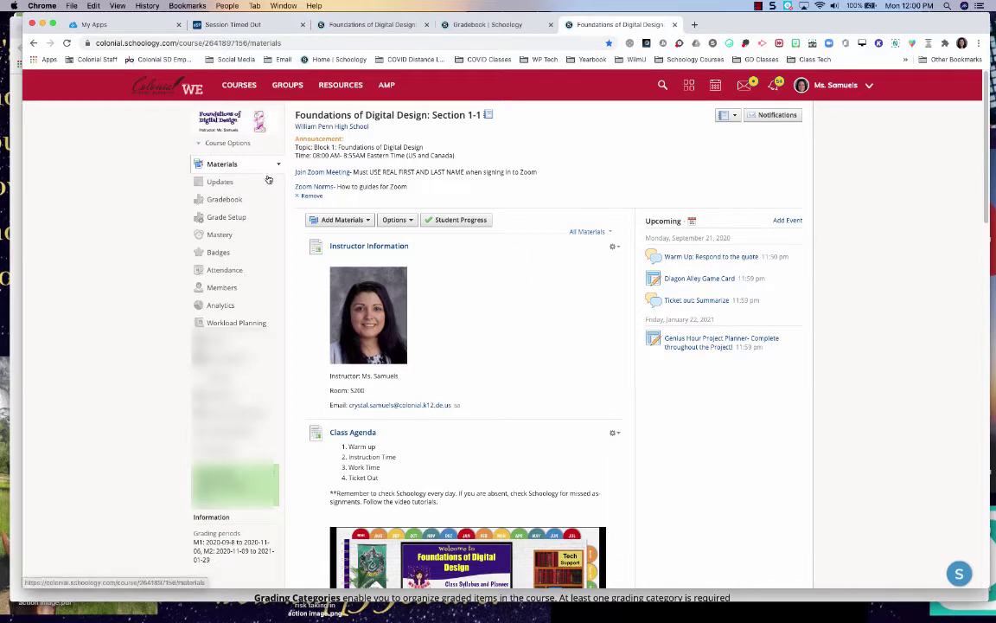
# Open the Grade Setup page of the Foundations of Digital Design course and look over its grading settings
pyautogui.click(234, 221)
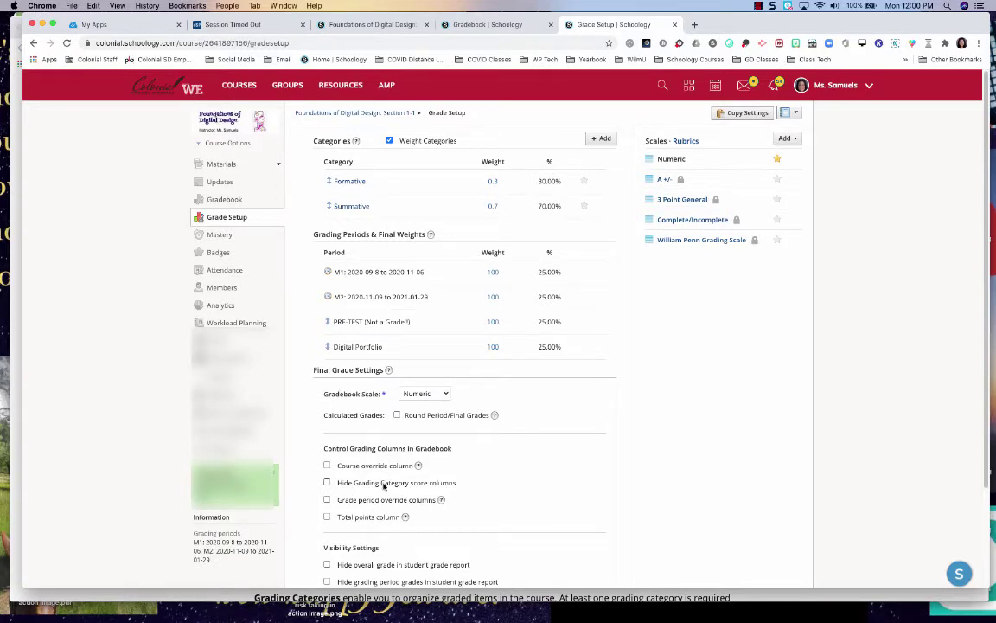
pyautogui.scroll(-3, 383, 484)
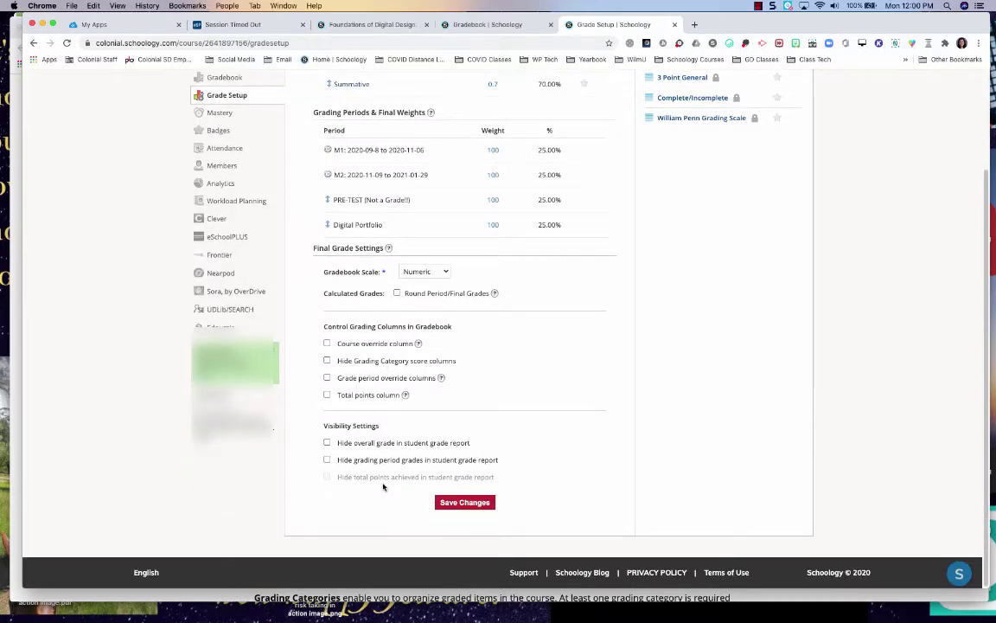
pyautogui.scroll(3, 383, 486)
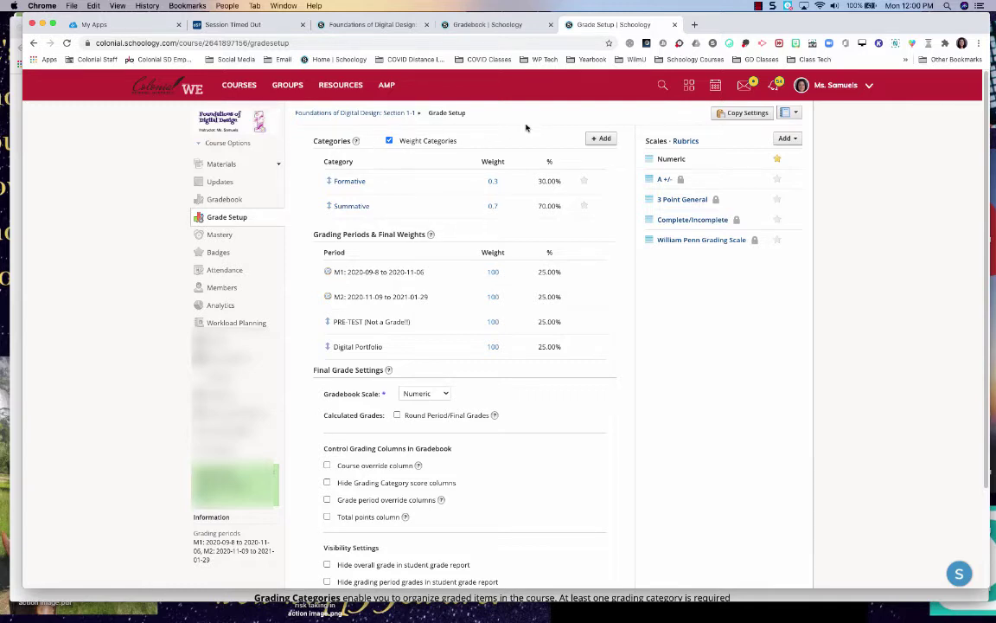
# View the form for adding a grading category and close it without creating one
pyautogui.click(598, 140)
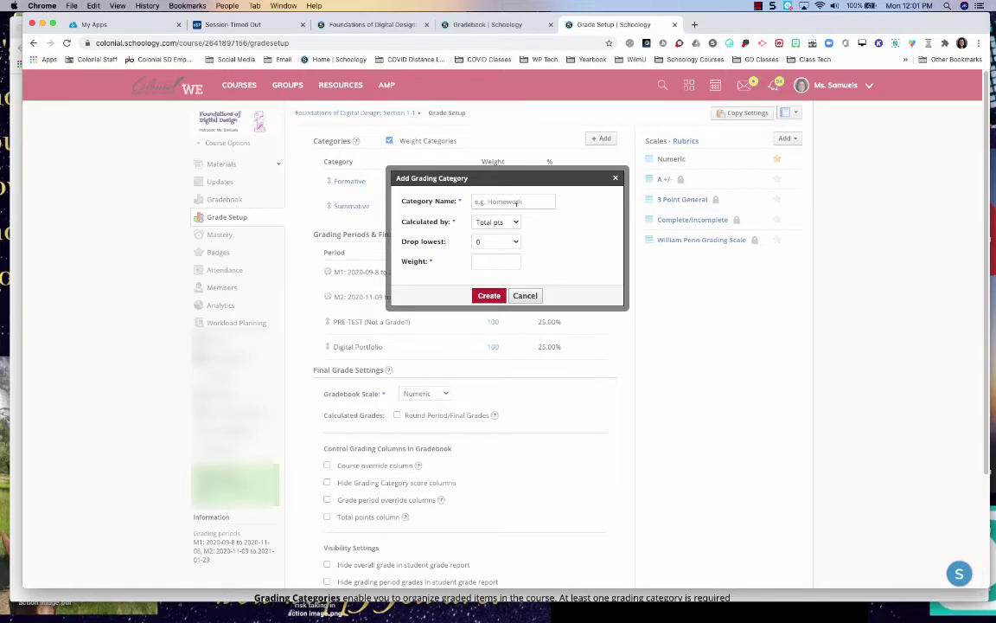
pyautogui.click(615, 177)
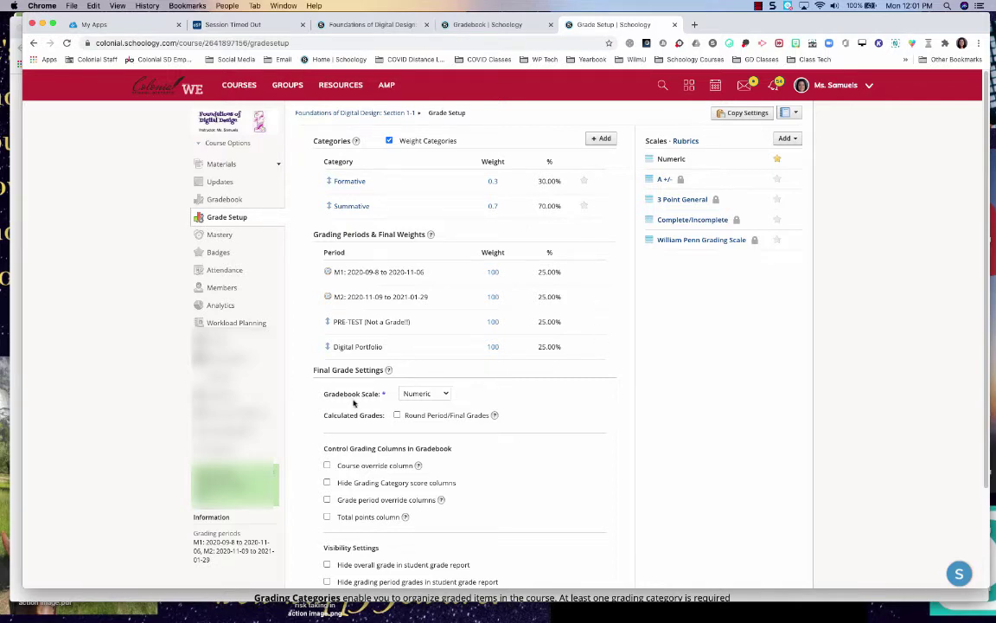
# Set the gradebook scale in the final grade settings to William Penn Grading Scale
pyautogui.click(447, 394)
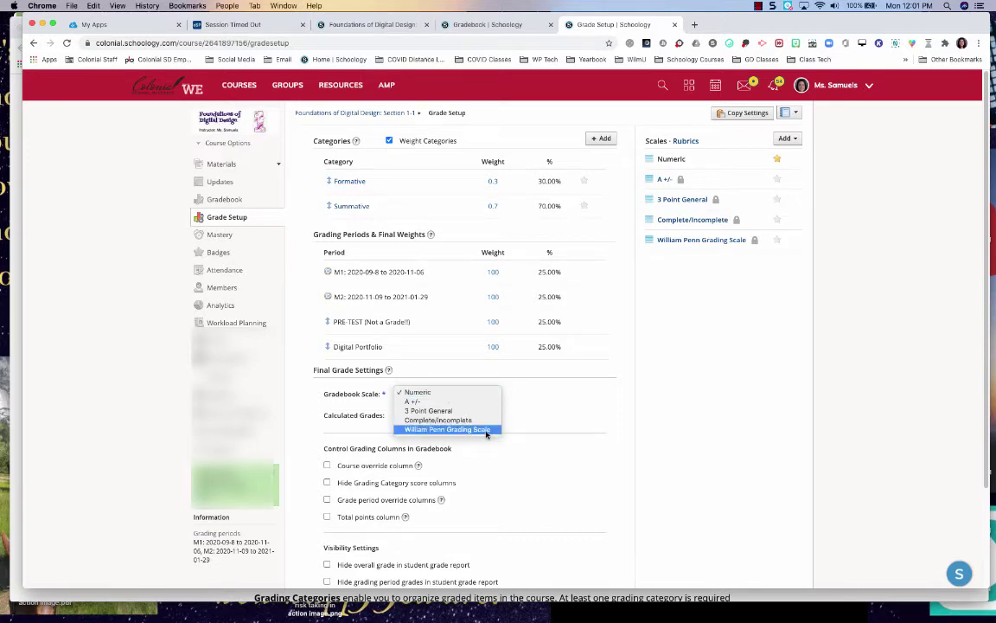
pyautogui.click(450, 429)
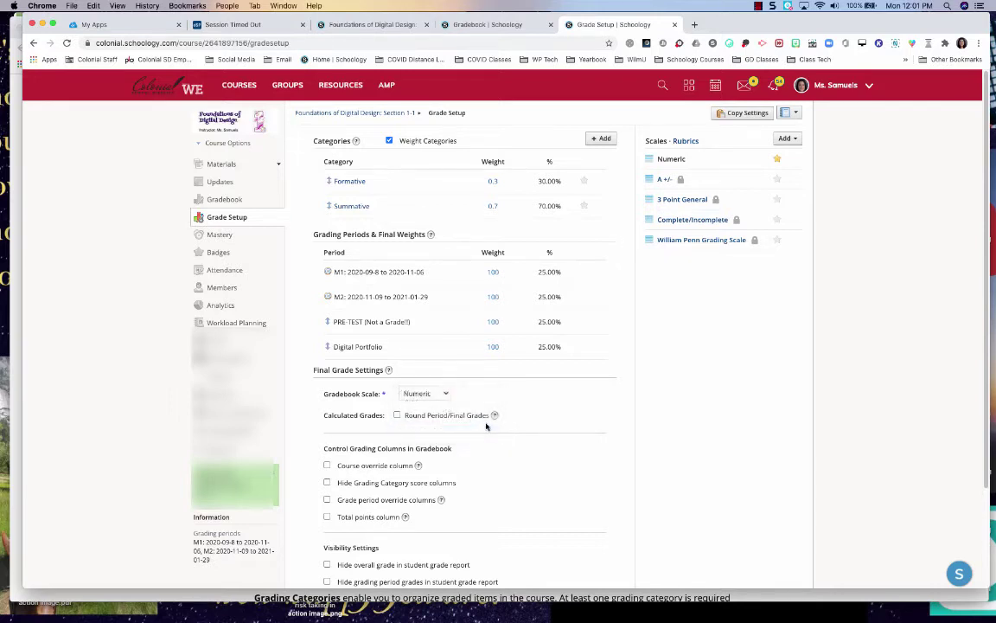
pyautogui.click(426, 395)
pyautogui.click(430, 393)
# Hide the overall grade and the grading period grades in the student grade report, and save the grade setup changes
pyautogui.scroll(-1, 542, 453)
pyautogui.scroll(-3, 542, 453)
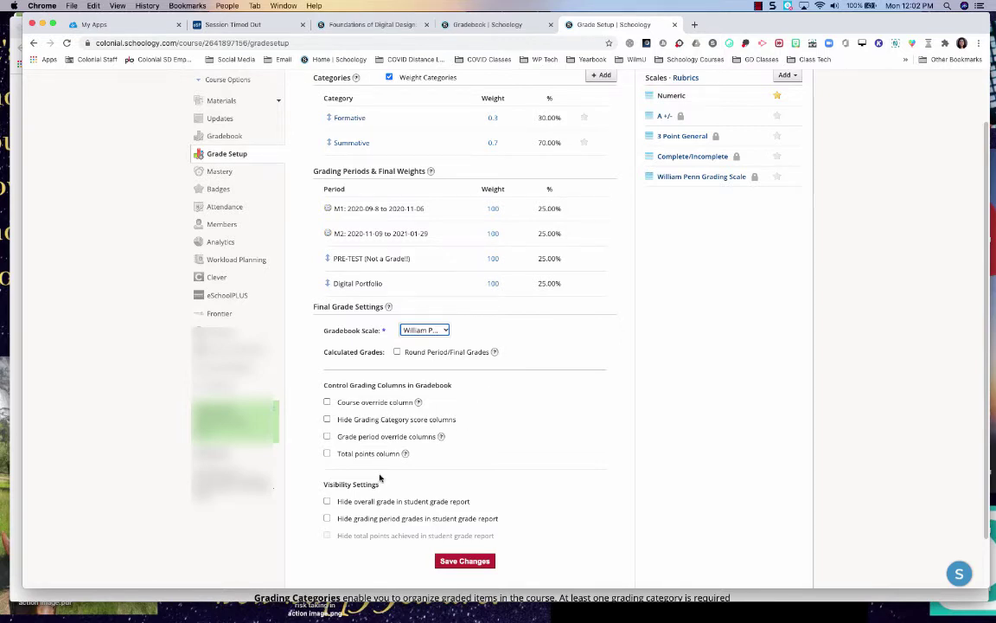
pyautogui.moveTo(418, 403)
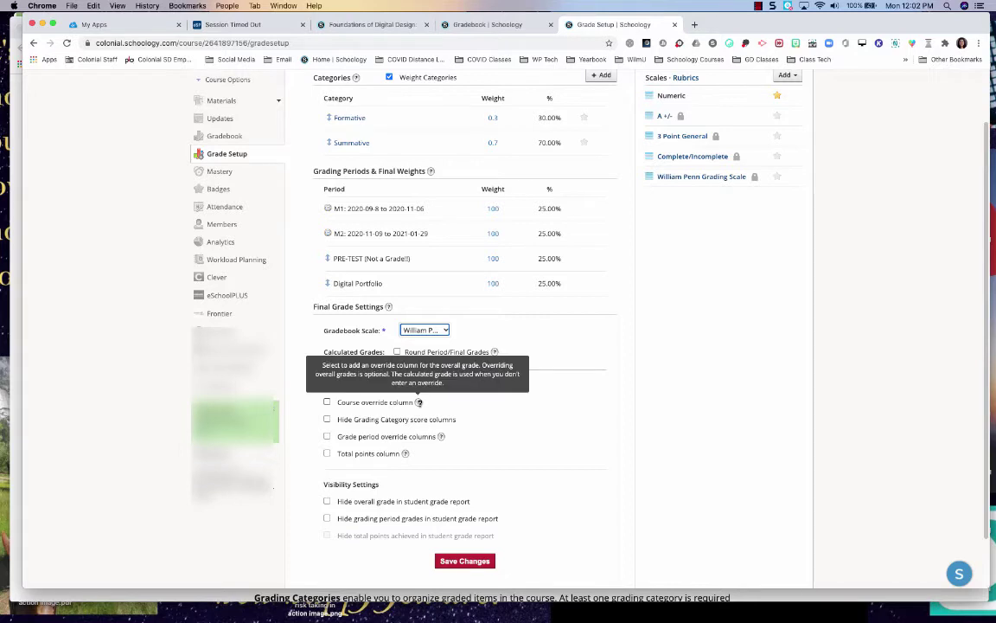
pyautogui.moveTo(441, 437)
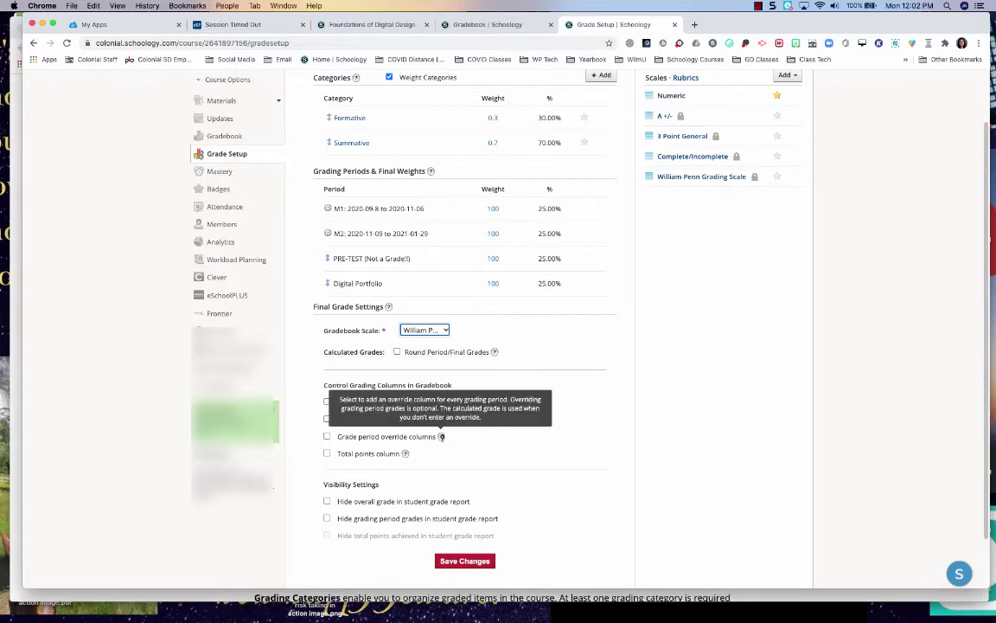
pyautogui.moveTo(404, 453)
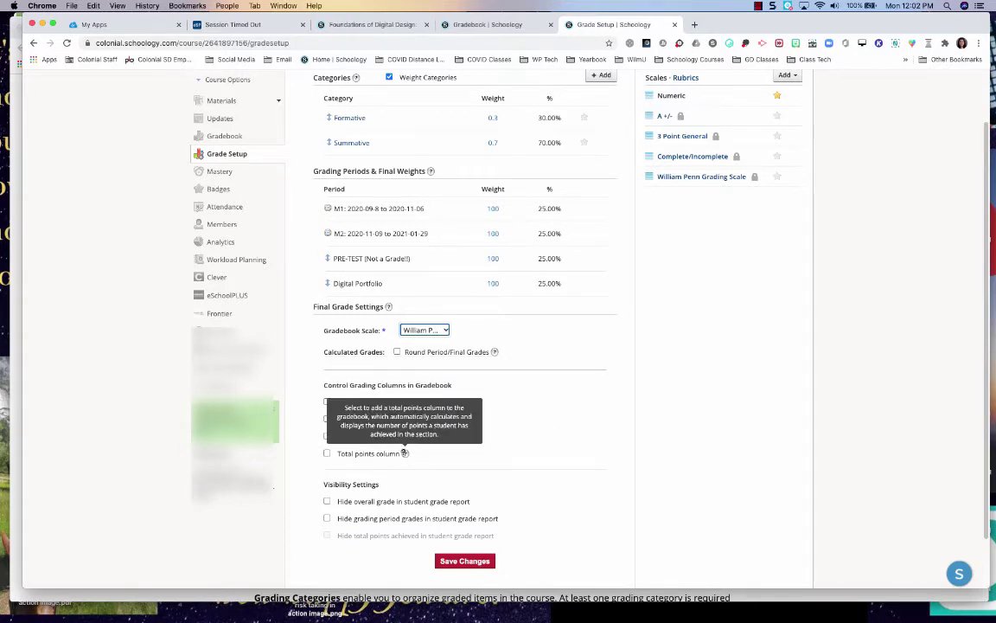
pyautogui.scroll(-1, 515, 456)
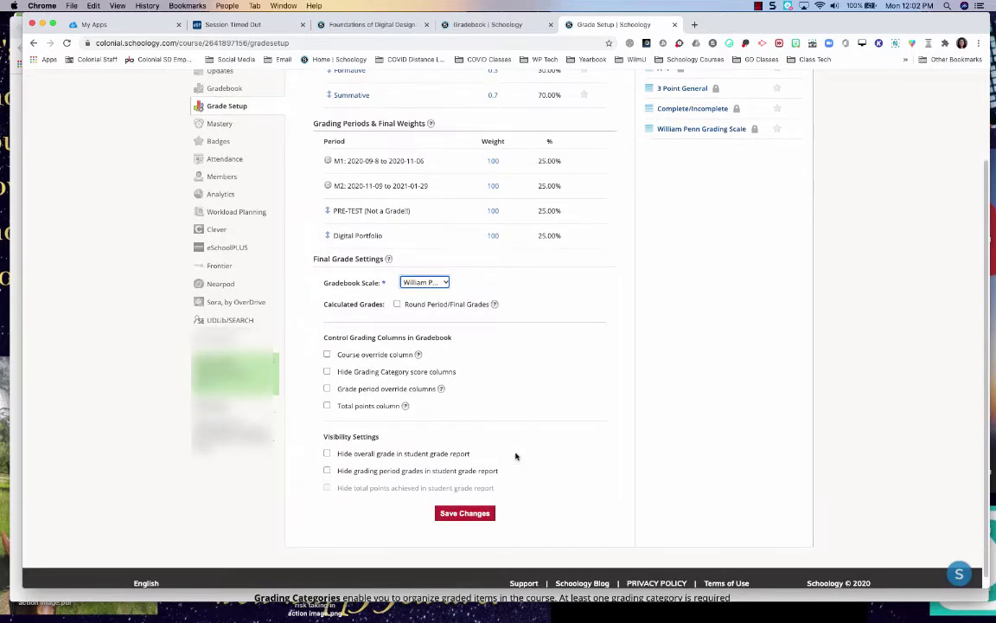
pyautogui.click(326, 454)
pyautogui.click(328, 471)
pyautogui.click(465, 514)
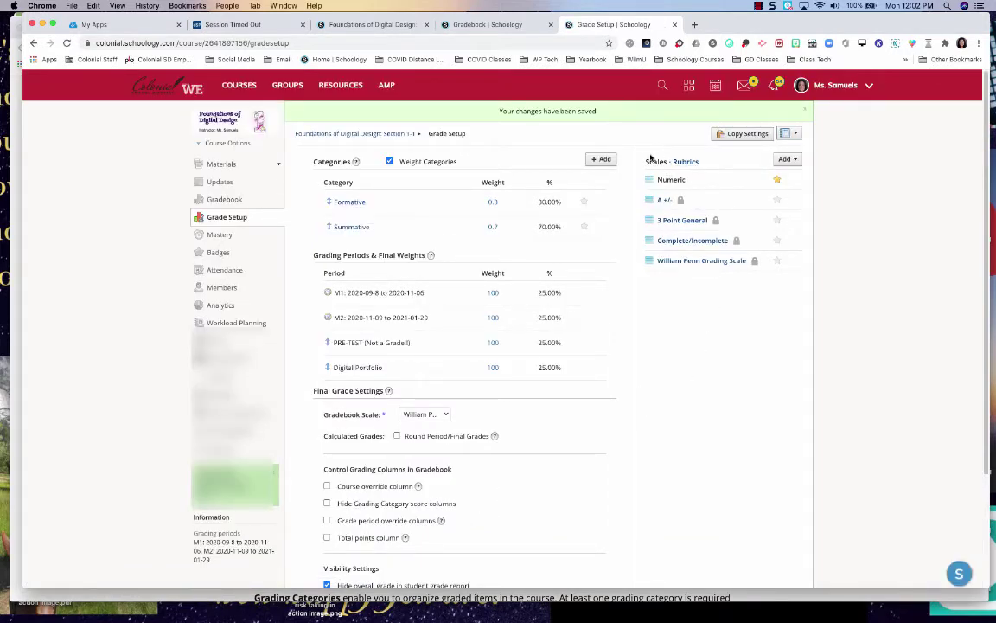
# View the William Penn Grading Scale's letter ranges, and try it as the default scale before restoring Numeric
pyautogui.click(683, 261)
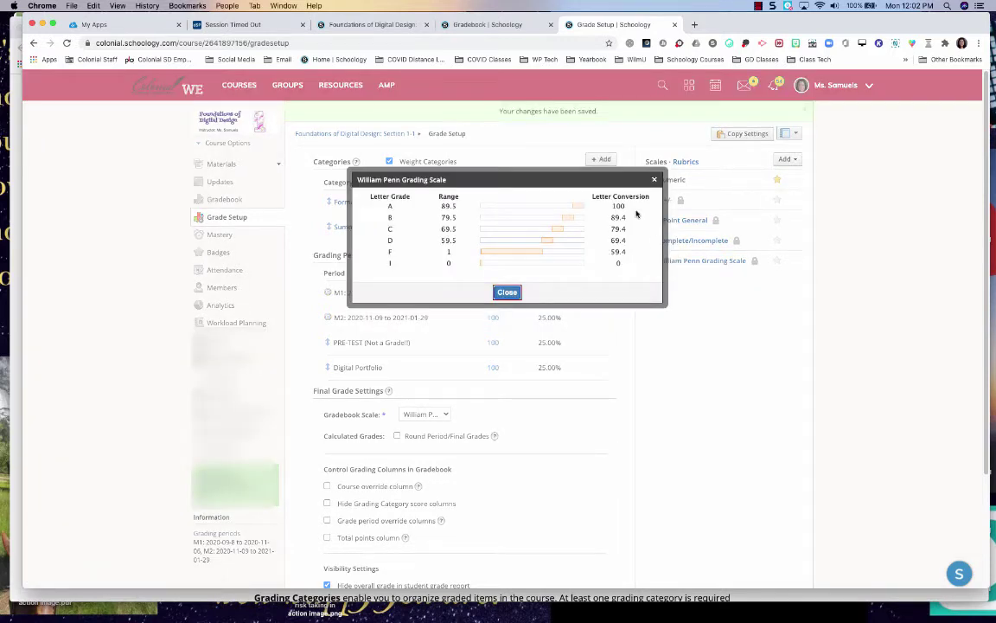
pyautogui.click(507, 292)
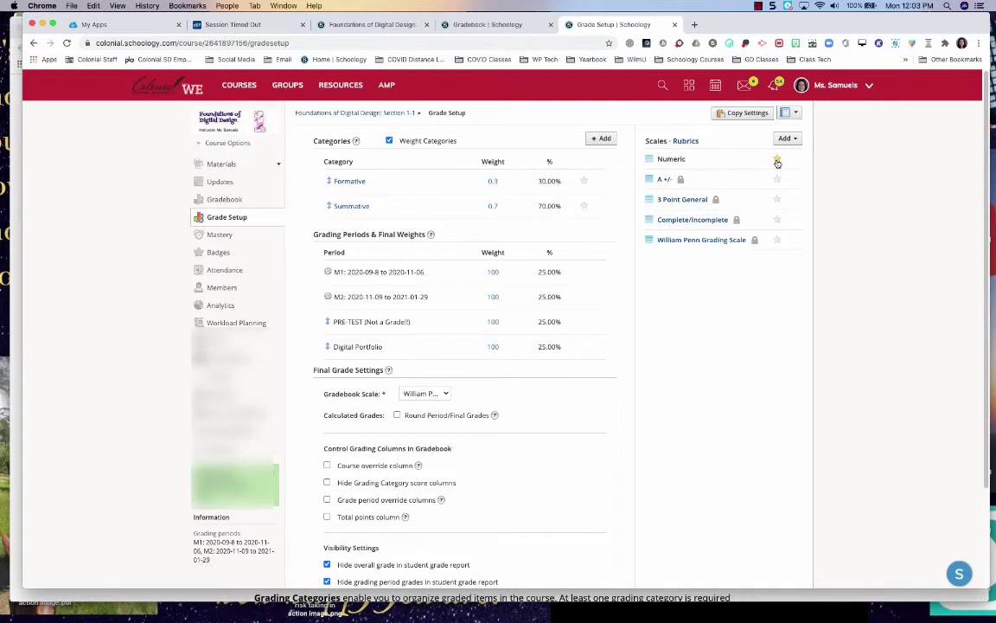
pyautogui.click(777, 240)
pyautogui.click(777, 159)
# Show the course's rubrics, view the first rubric's editor, and display the options for adding a scale or rubric
pyautogui.click(686, 141)
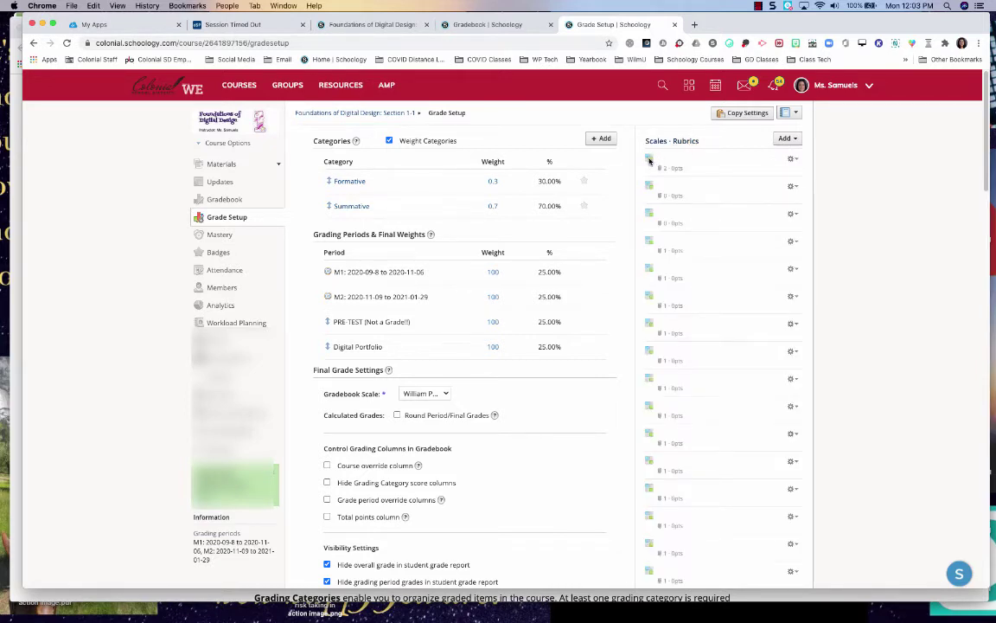
pyautogui.click(650, 161)
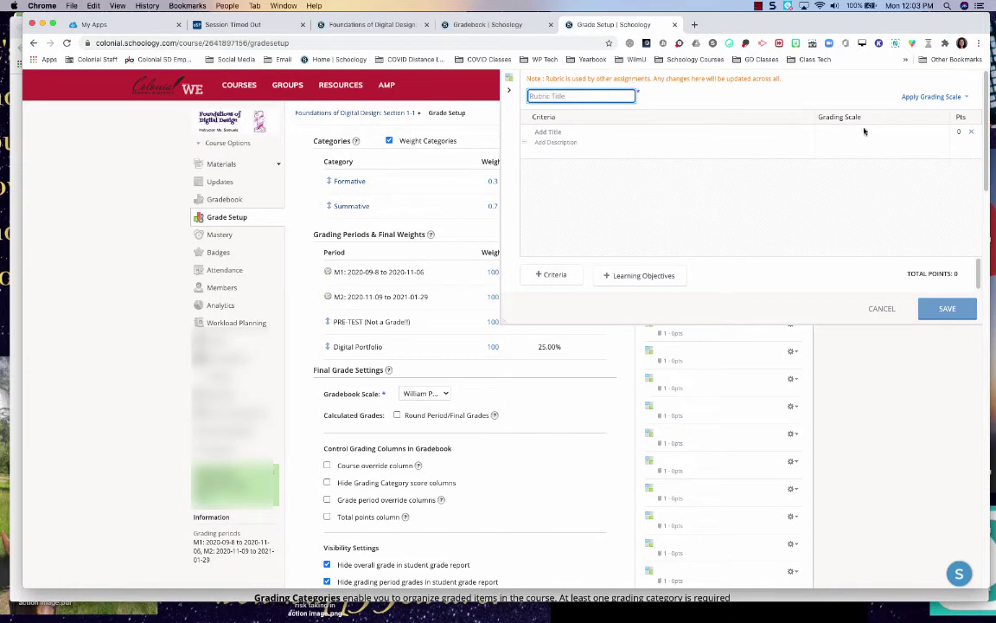
pyautogui.click(509, 94)
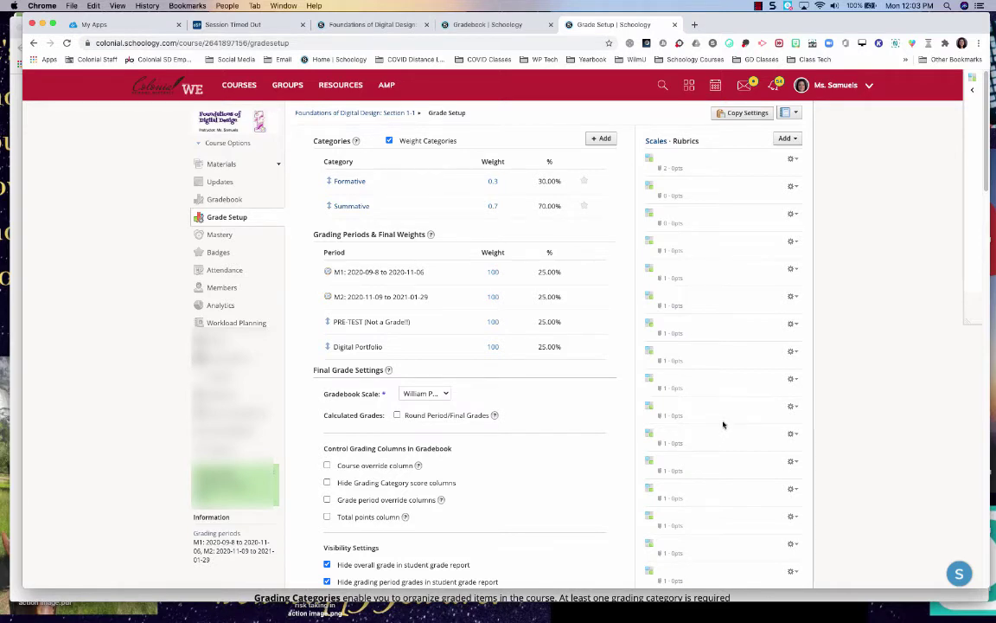
pyautogui.click(786, 140)
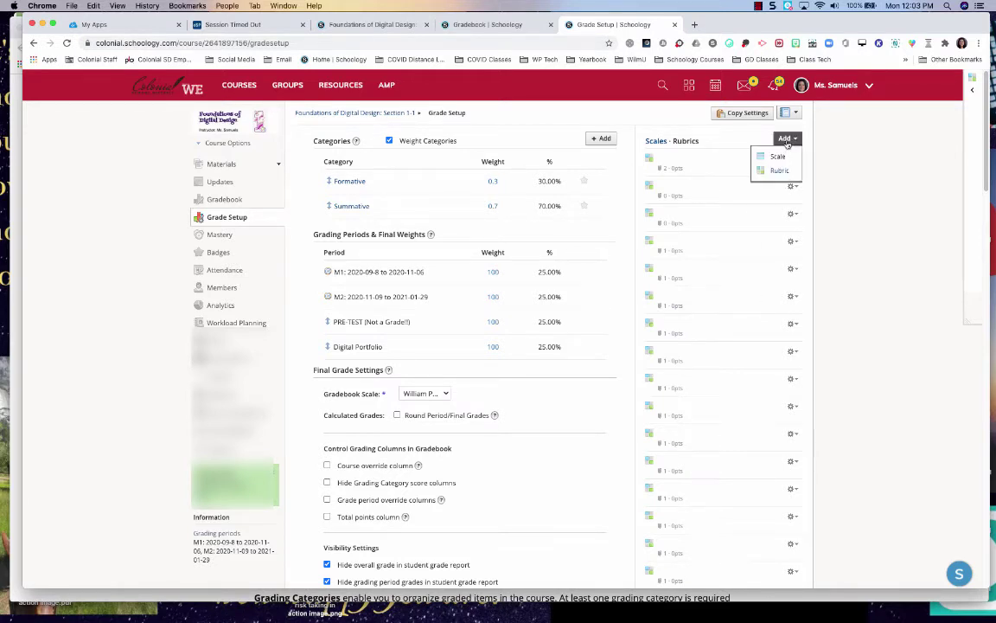
# Examine which grade settings can be copied and to which courses, and close the form without copying
pyautogui.click(744, 114)
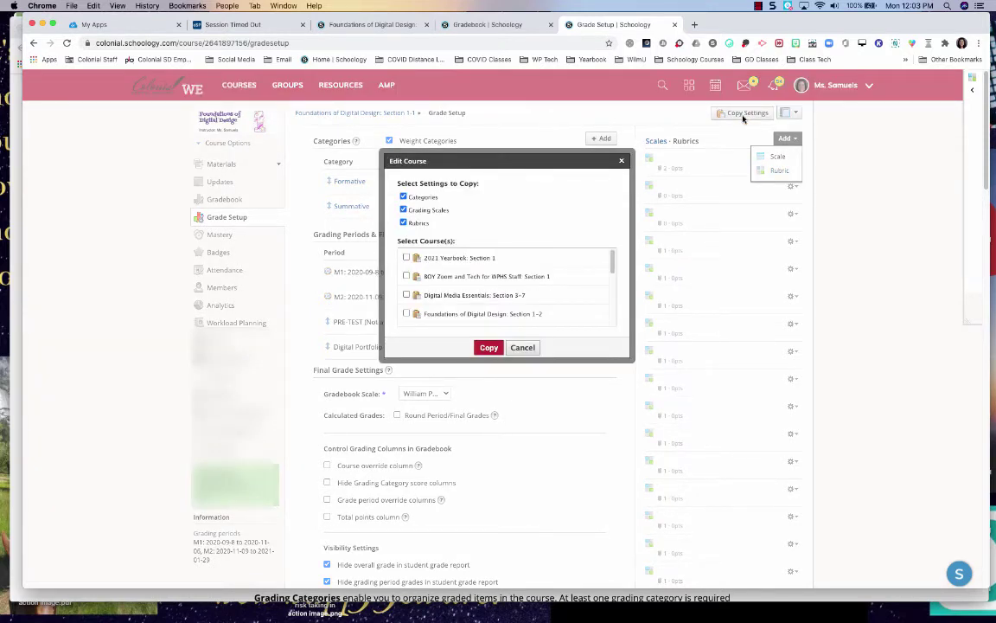
pyautogui.scroll(-3, 519, 311)
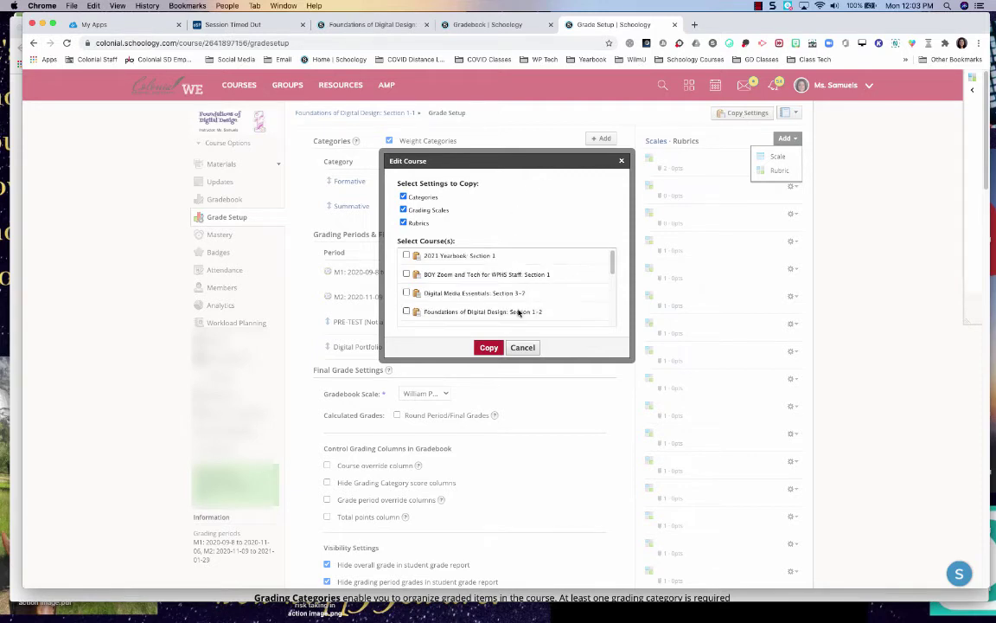
pyautogui.scroll(-1, 519, 311)
pyautogui.scroll(5, 517, 307)
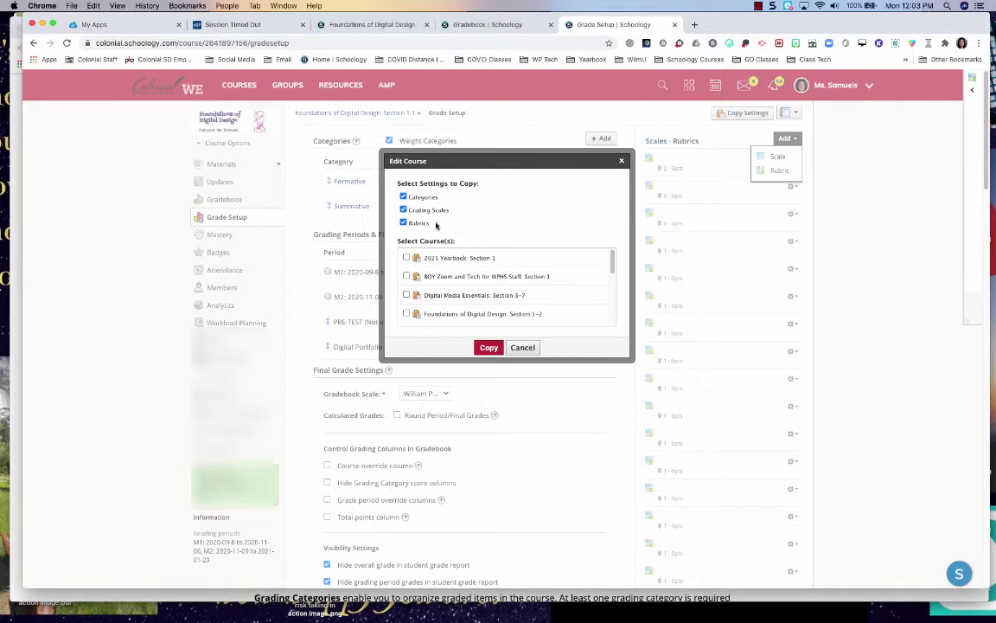
pyautogui.click(522, 348)
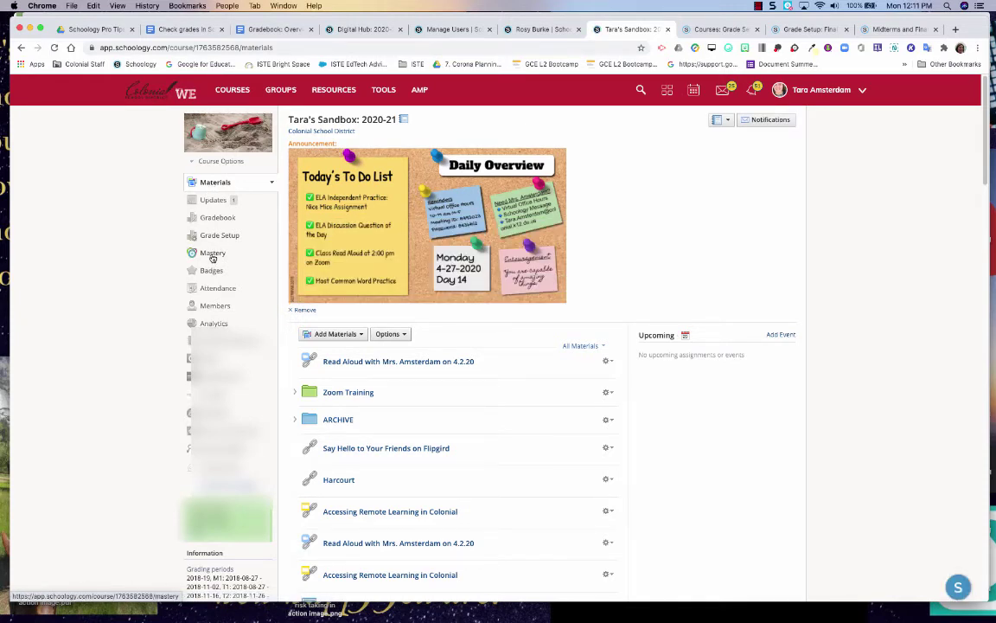
# Open the mastery settings on the sandbox course's Mastery page
pyautogui.click(213, 254)
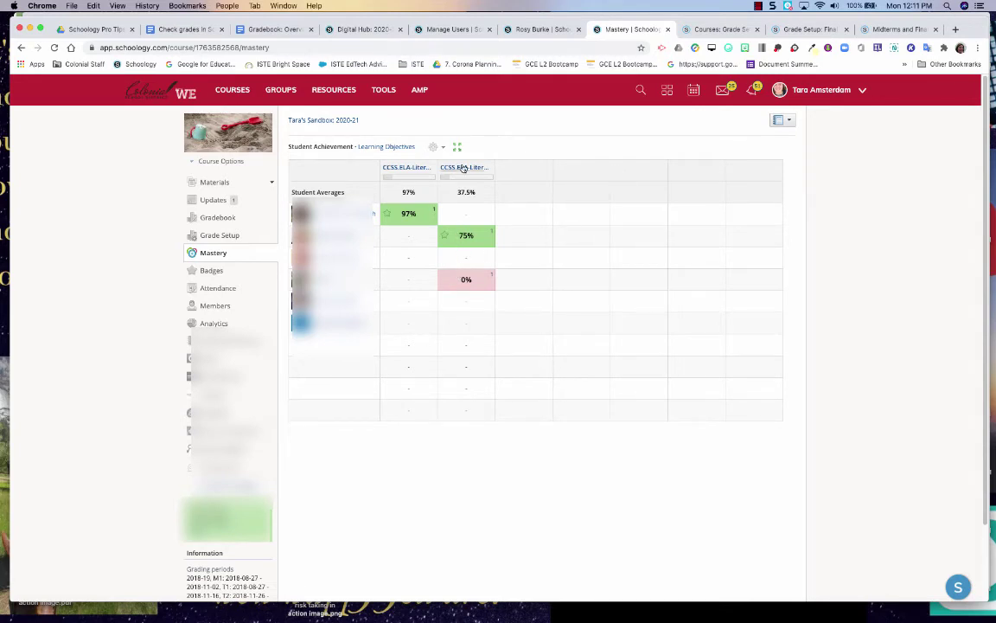
pyautogui.moveTo(464, 173)
pyautogui.click(434, 149)
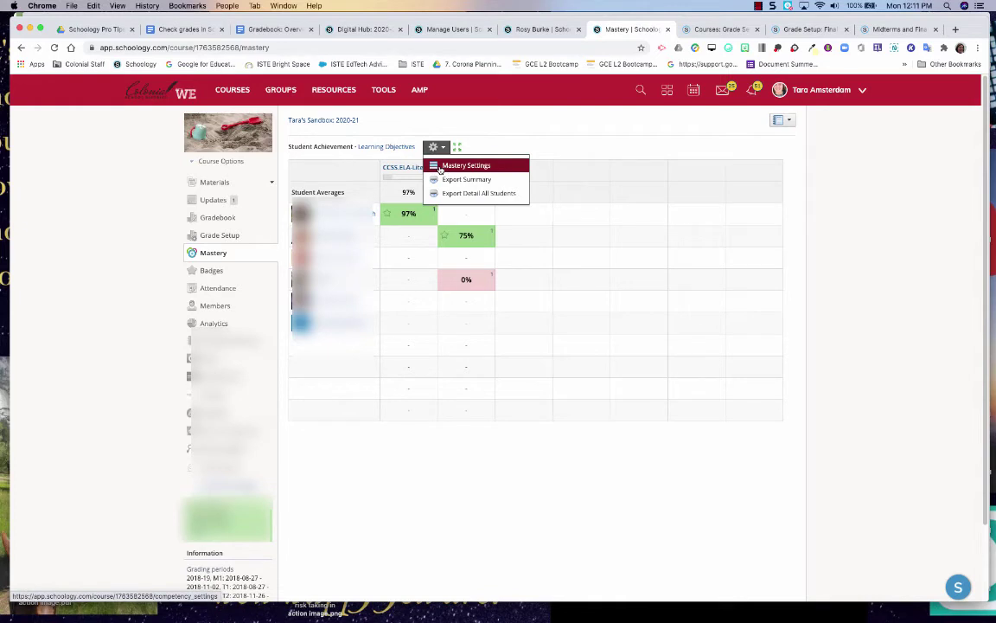
pyautogui.click(439, 166)
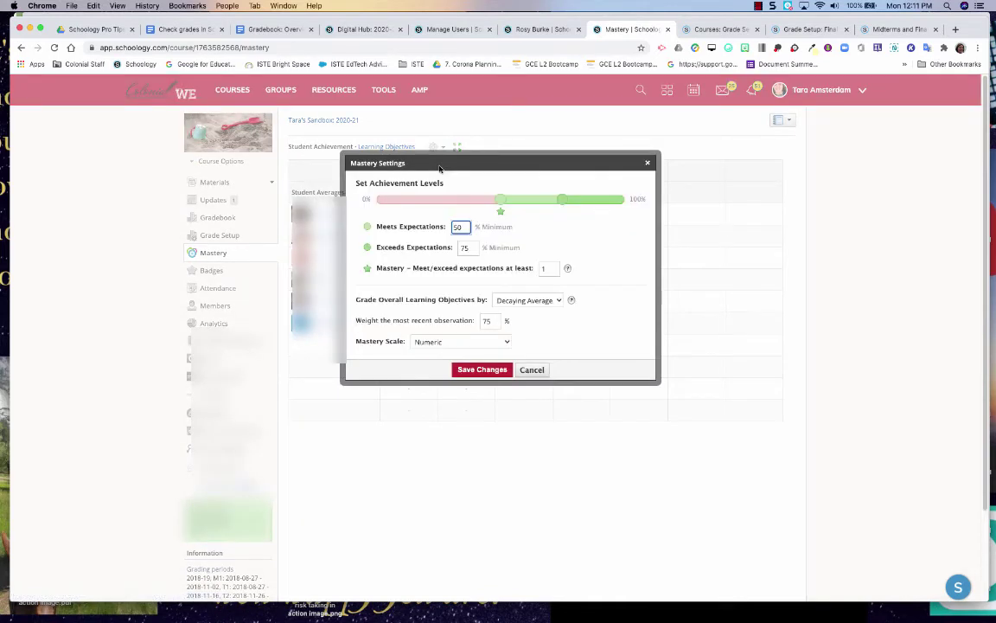
# Set the Meets Expectations minimum to 60% and the Exceeds Expectations minimum to 90%, and save the mastery settings
pyautogui.doubleClick(459, 227)
pyautogui.write('80')
pyautogui.doubleClick(468, 247)
pyautogui.doubleClick(461, 227)
pyautogui.write('60')
pyautogui.doubleClick(465, 247)
pyautogui.write('90')
pyautogui.click(499, 342)
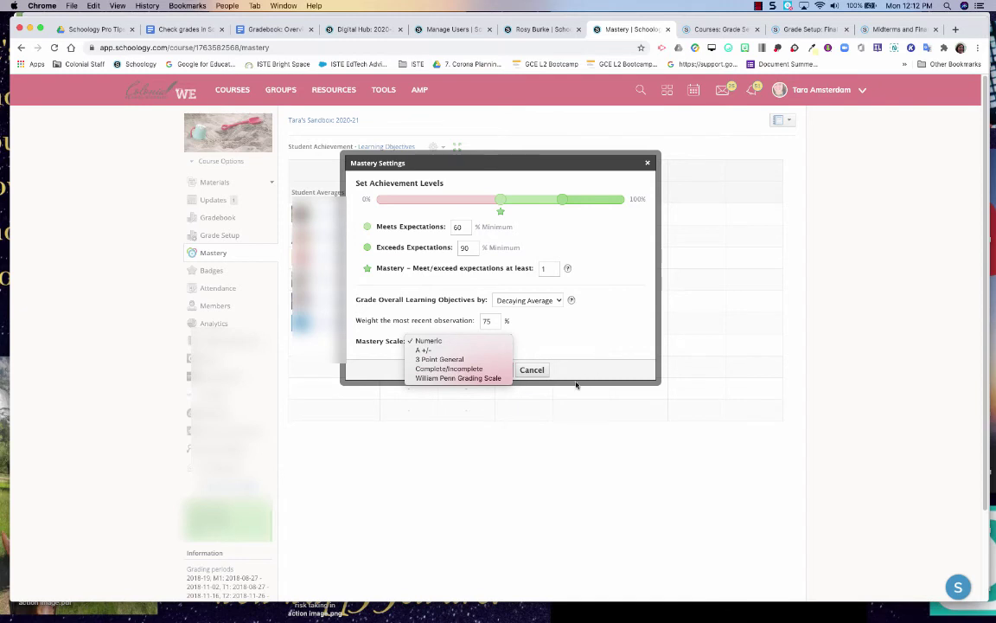
pyautogui.click(536, 351)
pyautogui.click(489, 371)
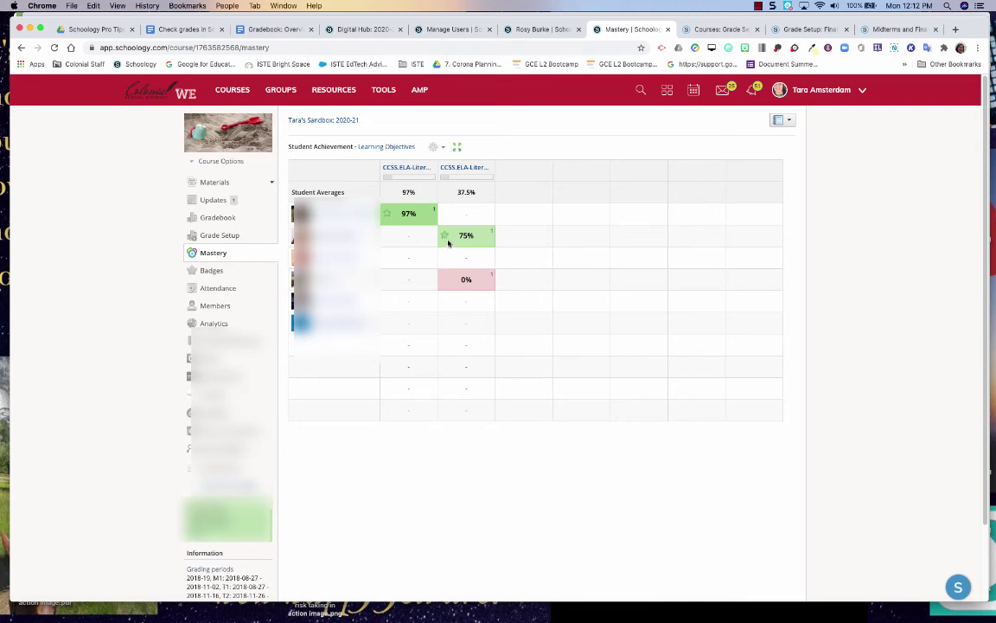
# Start creating a new assignment in the sandbox course's materials
pyautogui.click(228, 185)
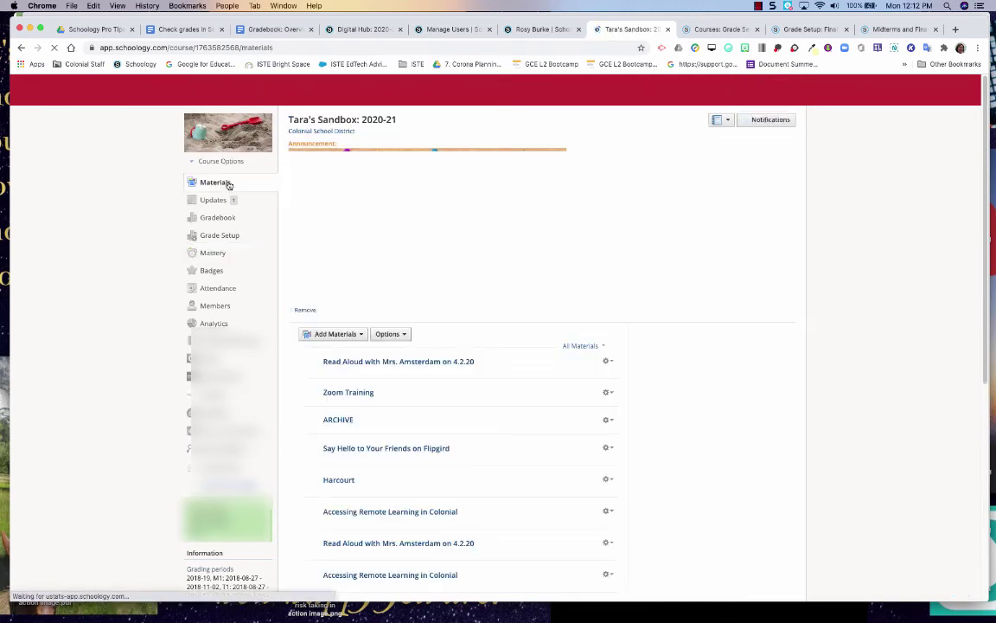
pyautogui.click(334, 334)
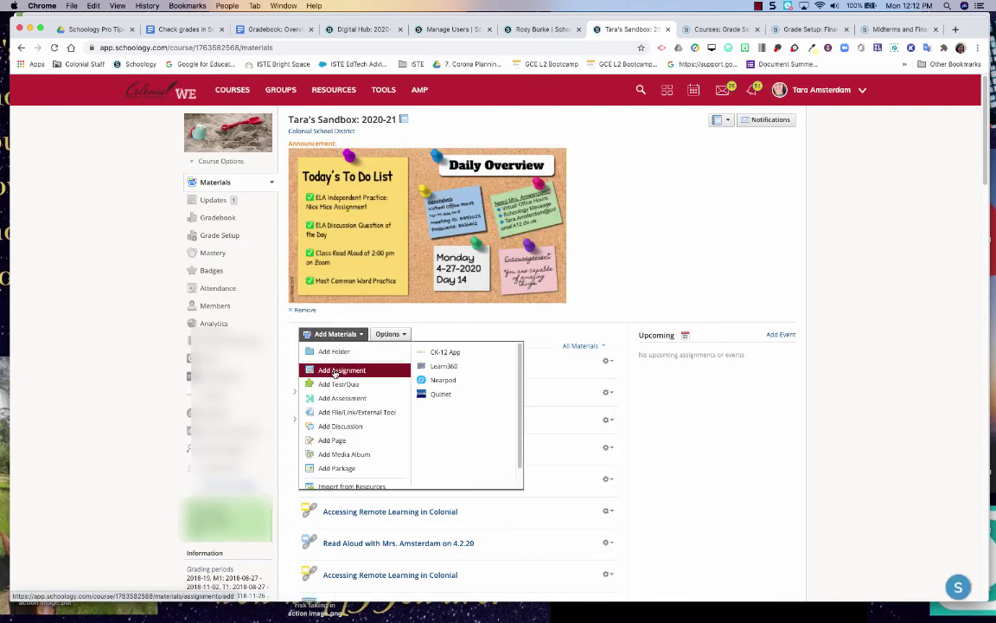
pyautogui.click(335, 371)
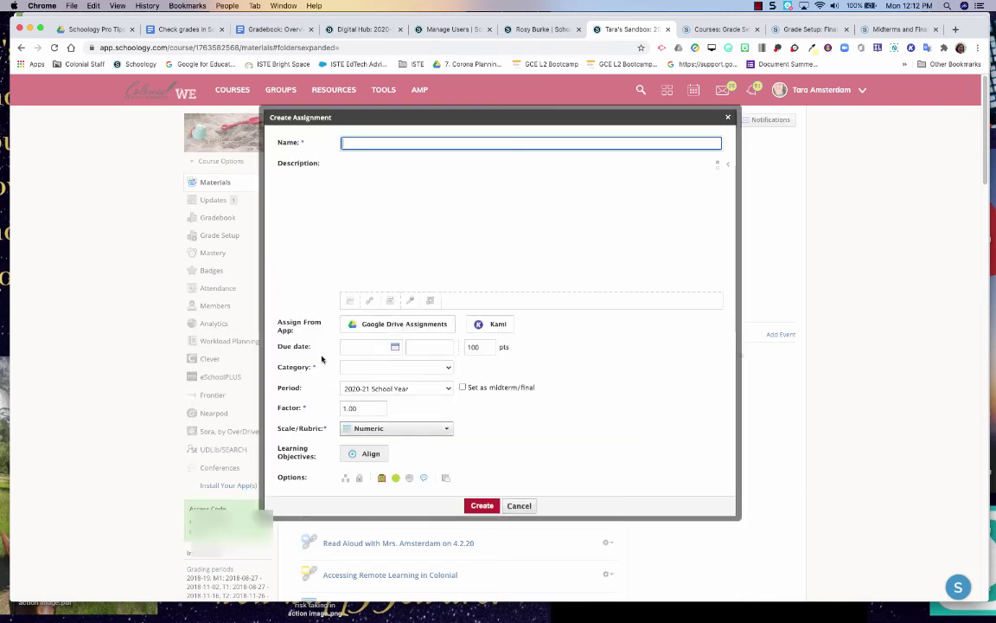
# Align the assignment with the Common Core Grade 6 English Language Arts writing objective CCSS.ELA-Literacy.W.6.5
pyautogui.click(367, 455)
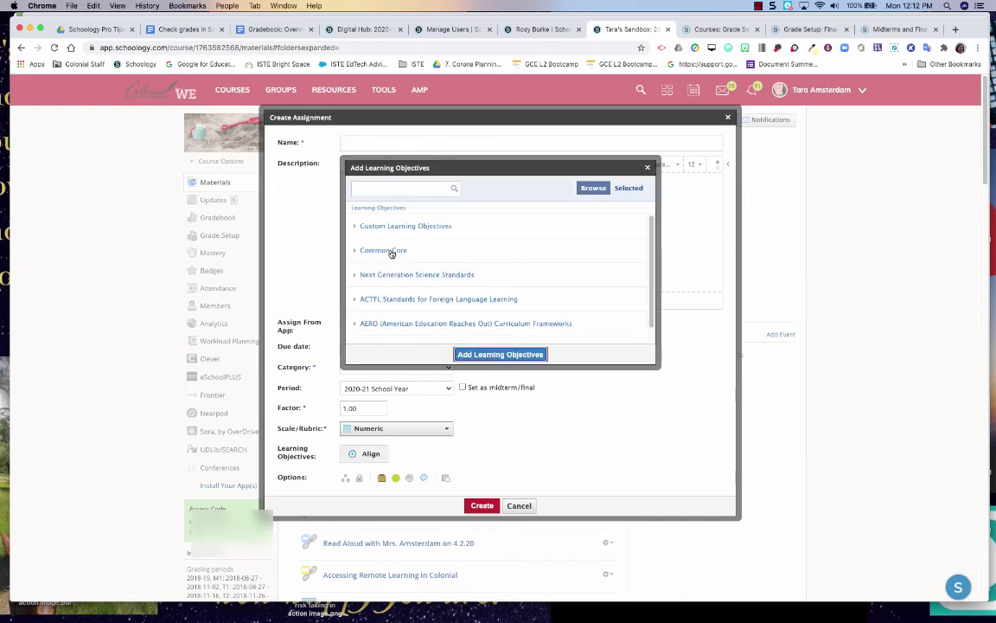
pyautogui.click(391, 250)
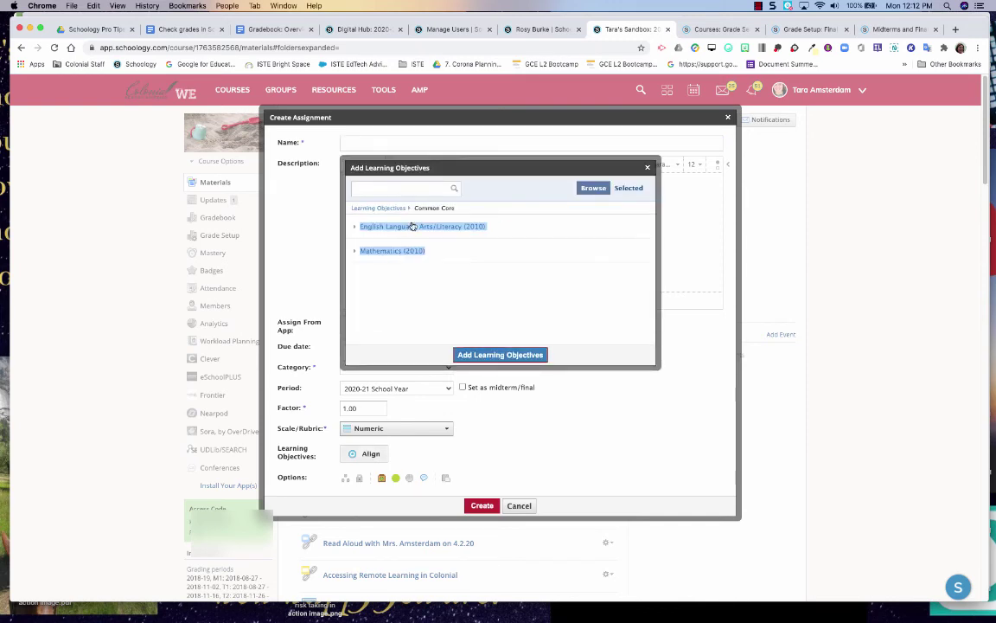
pyautogui.click(412, 226)
pyautogui.scroll(-3, 389, 286)
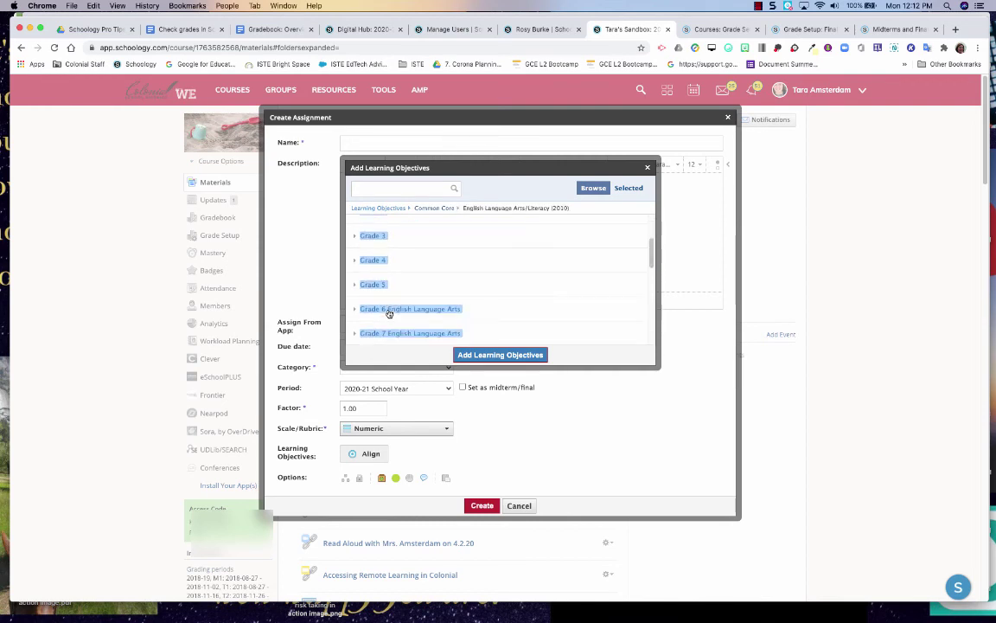
pyautogui.click(389, 314)
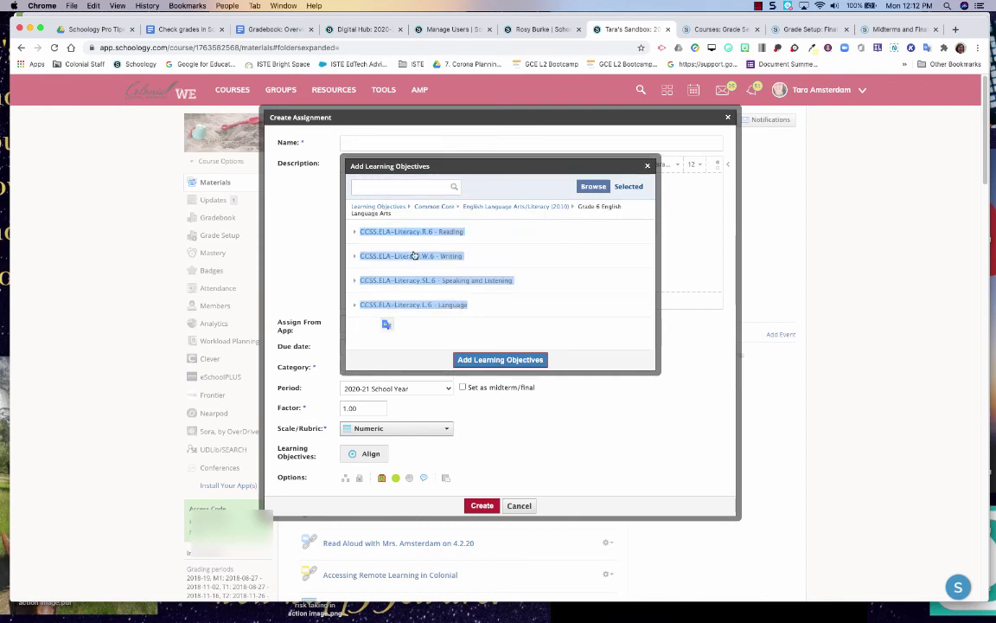
pyautogui.click(414, 256)
pyautogui.click(425, 258)
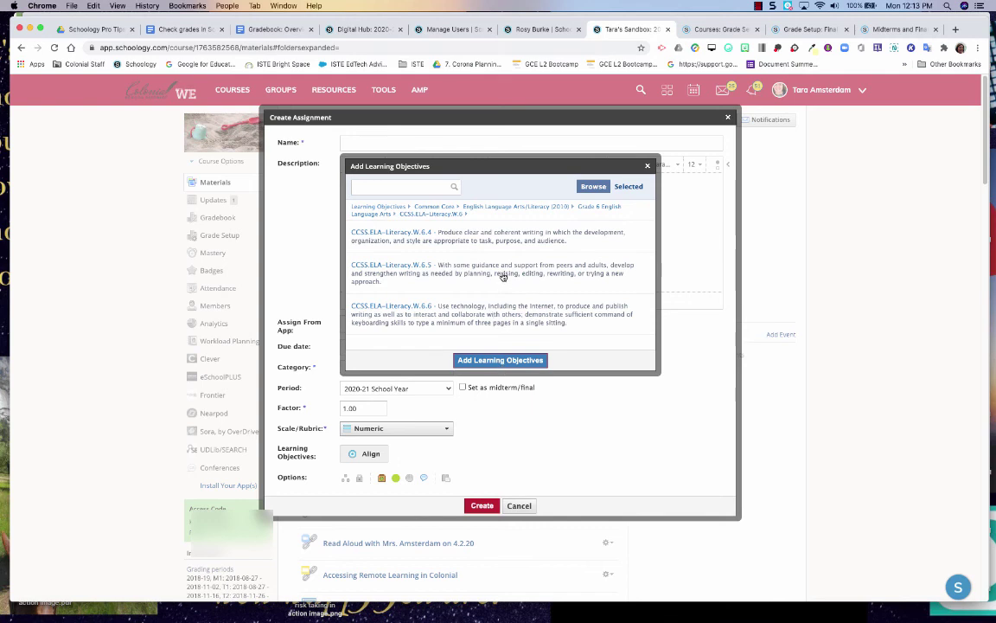
pyautogui.click(447, 279)
pyautogui.click(514, 362)
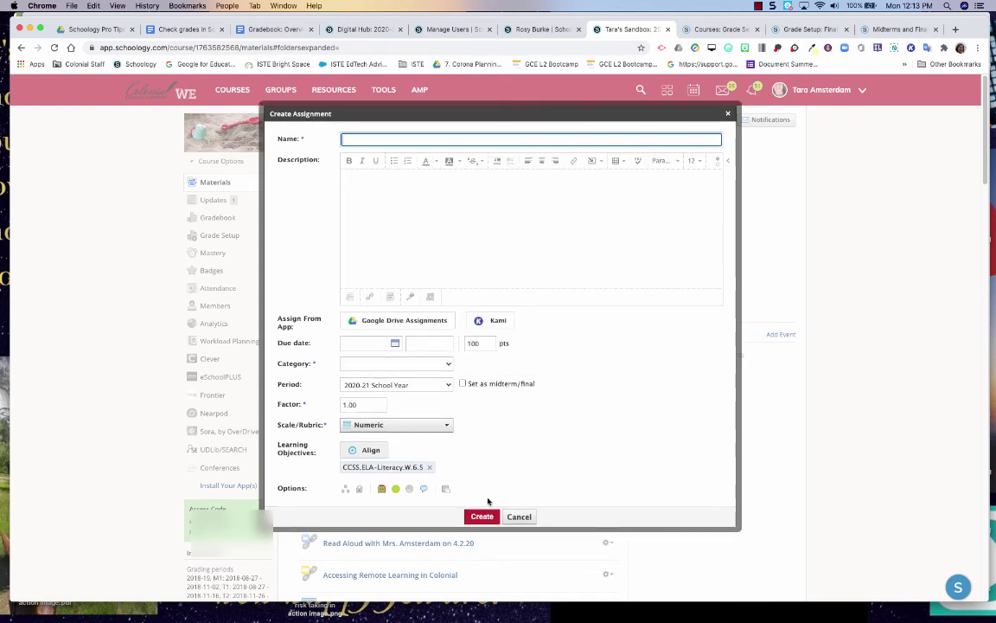
# Name the assignment "test" and enter "directions" as its description
pyautogui.click(379, 140)
pyautogui.write('test')
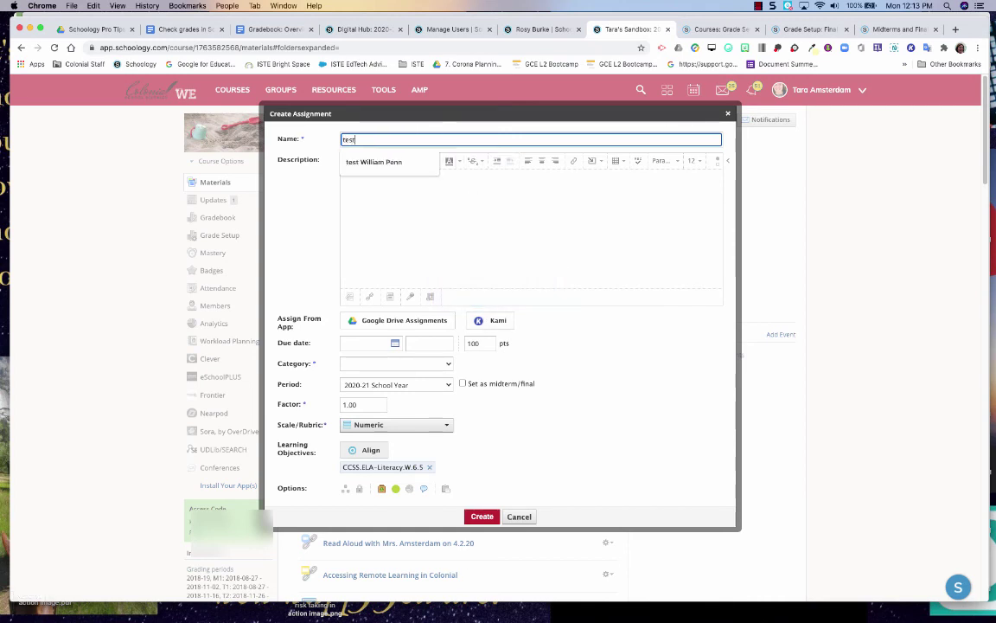
pyautogui.click(407, 213)
pyautogui.write('directions')
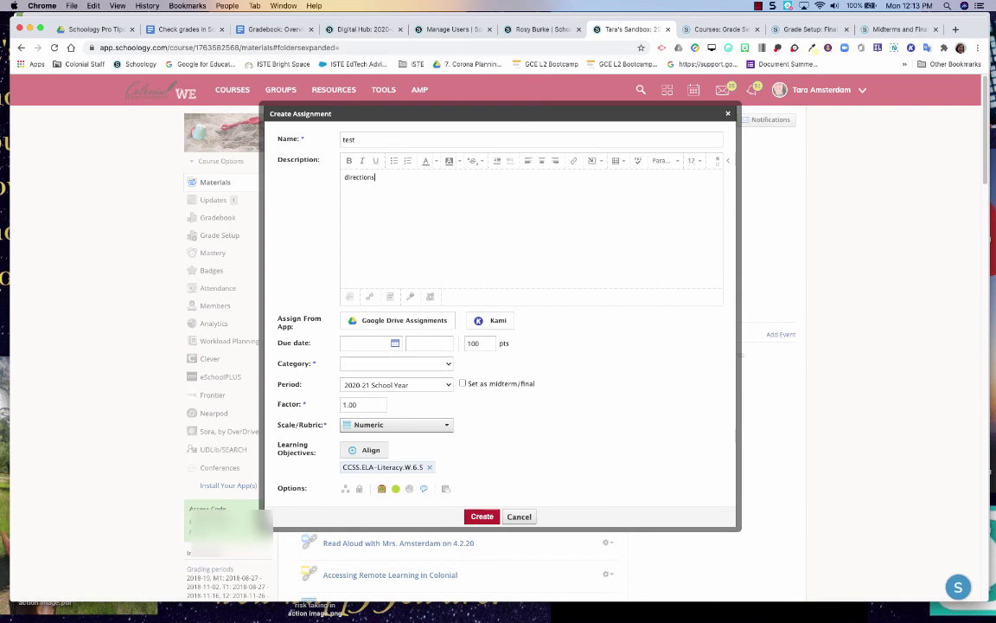
# Set the assignment's category to (Ungraded) and create the assignment
pyautogui.click(403, 364)
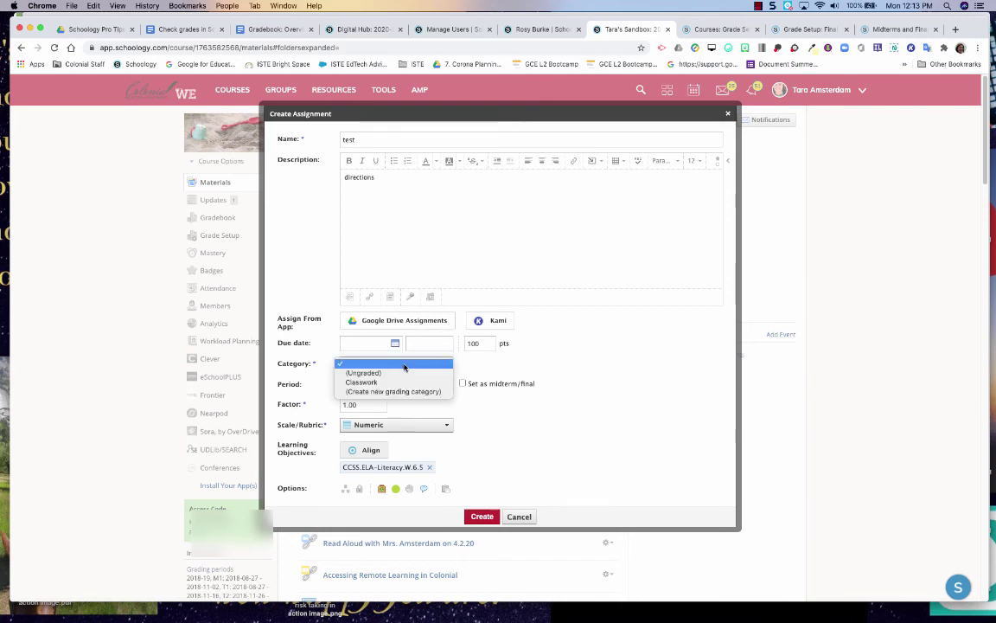
pyautogui.click(400, 373)
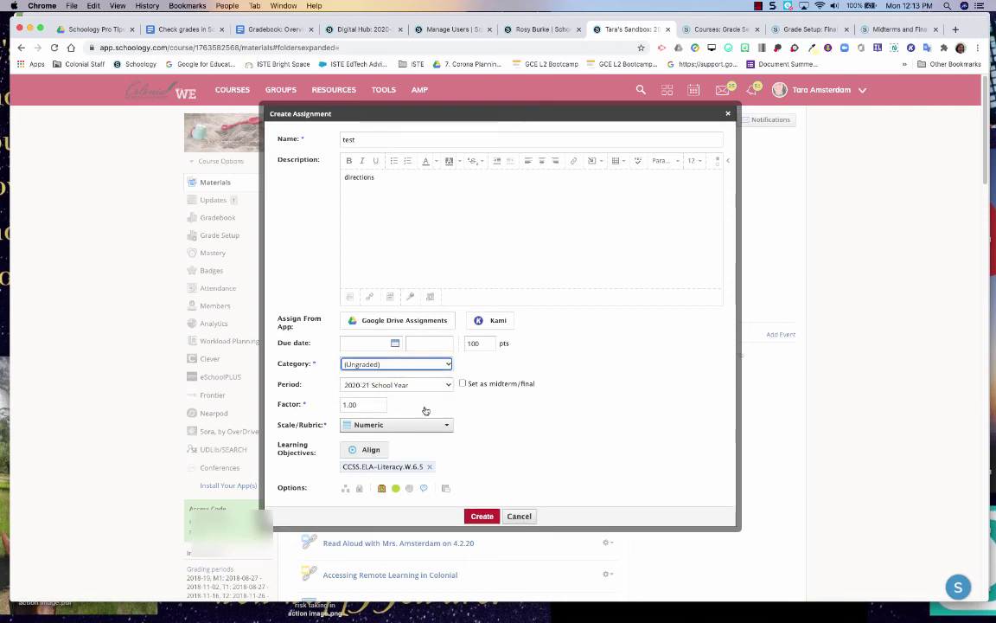
pyautogui.click(424, 491)
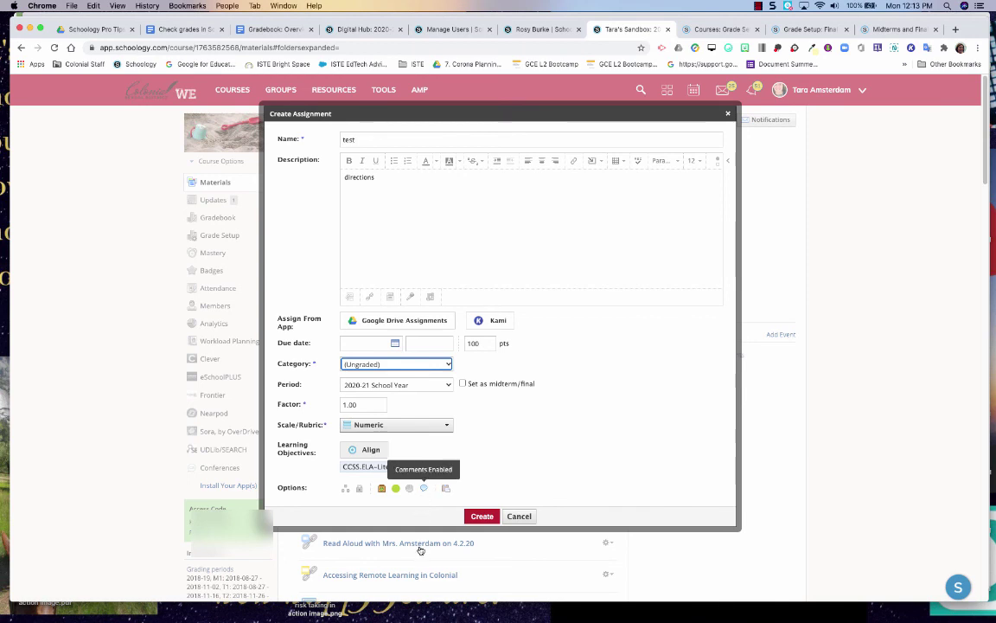
pyautogui.click(484, 516)
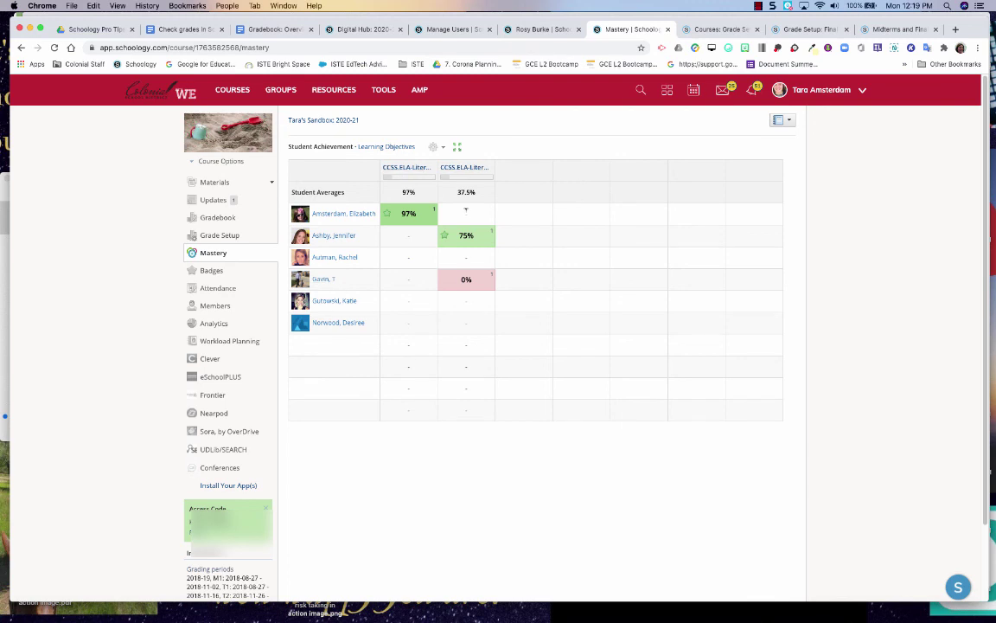
# Switch the Mastery page to the Learning Objectives view and examine the score range for CCSS.ELA-Literacy.RST.6-8.1
pyautogui.click(374, 147)
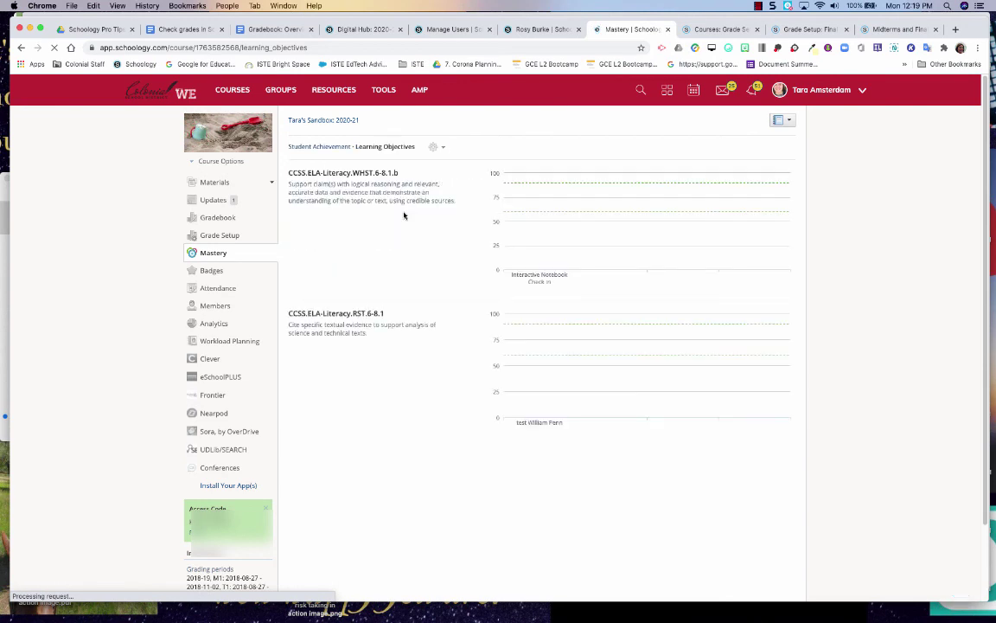
pyautogui.moveTo(534, 366)
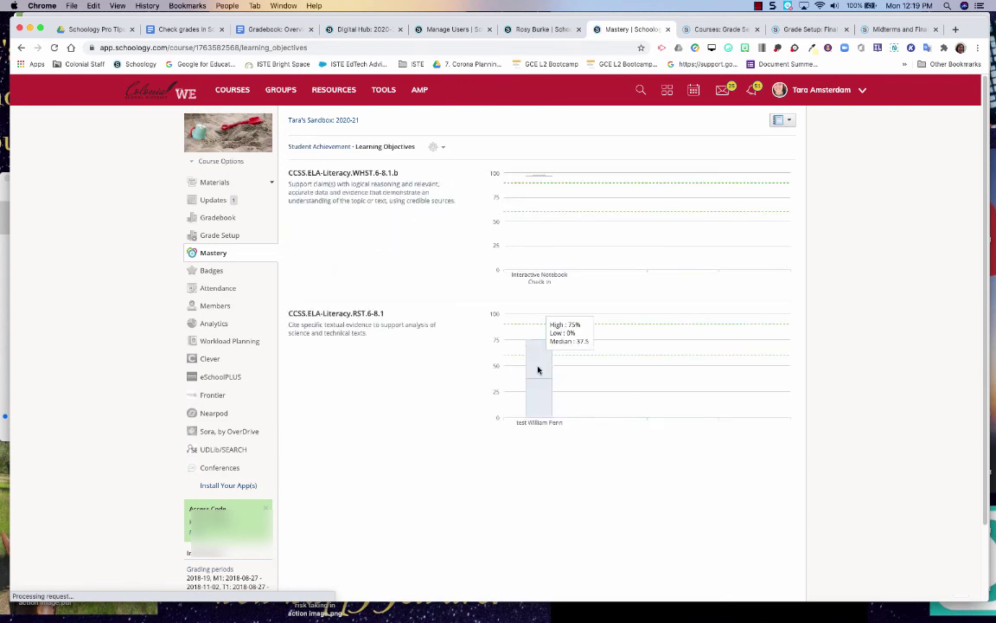